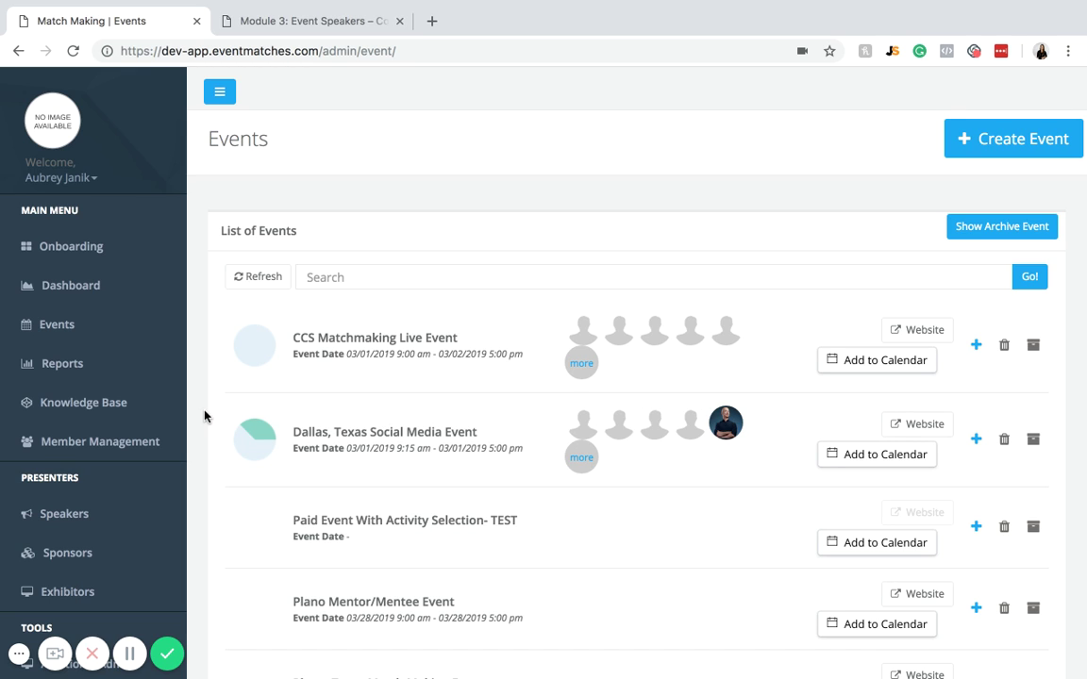
Step: Open the list of speakers under Presenters and start adding a new speaker
scroll(118, 401, down, 2)
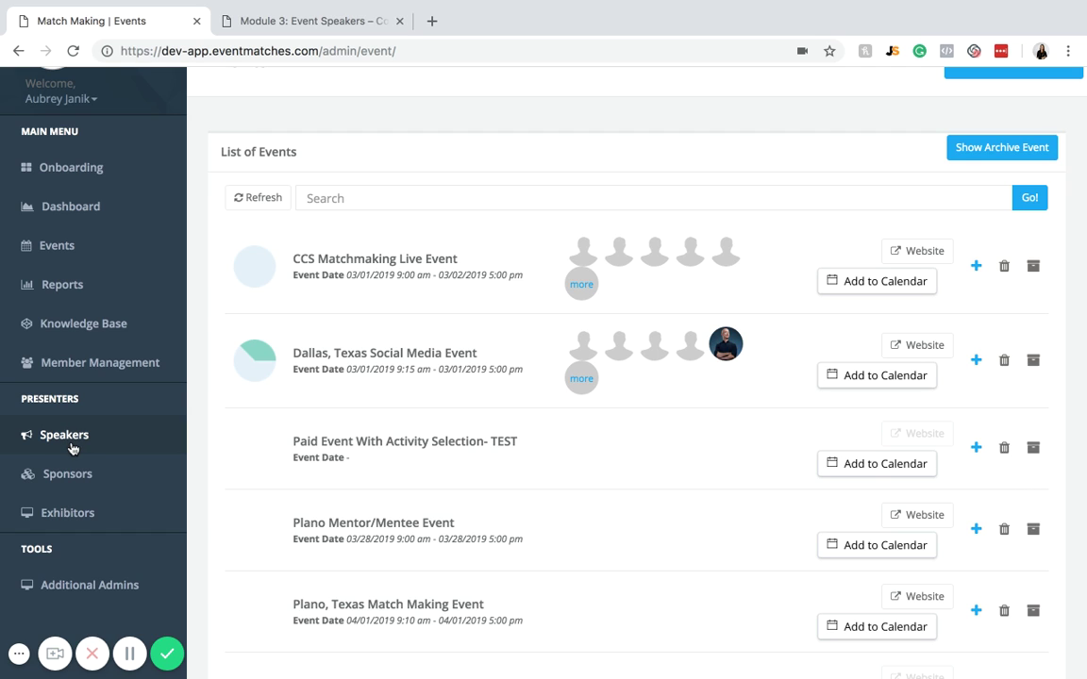
click(71, 443)
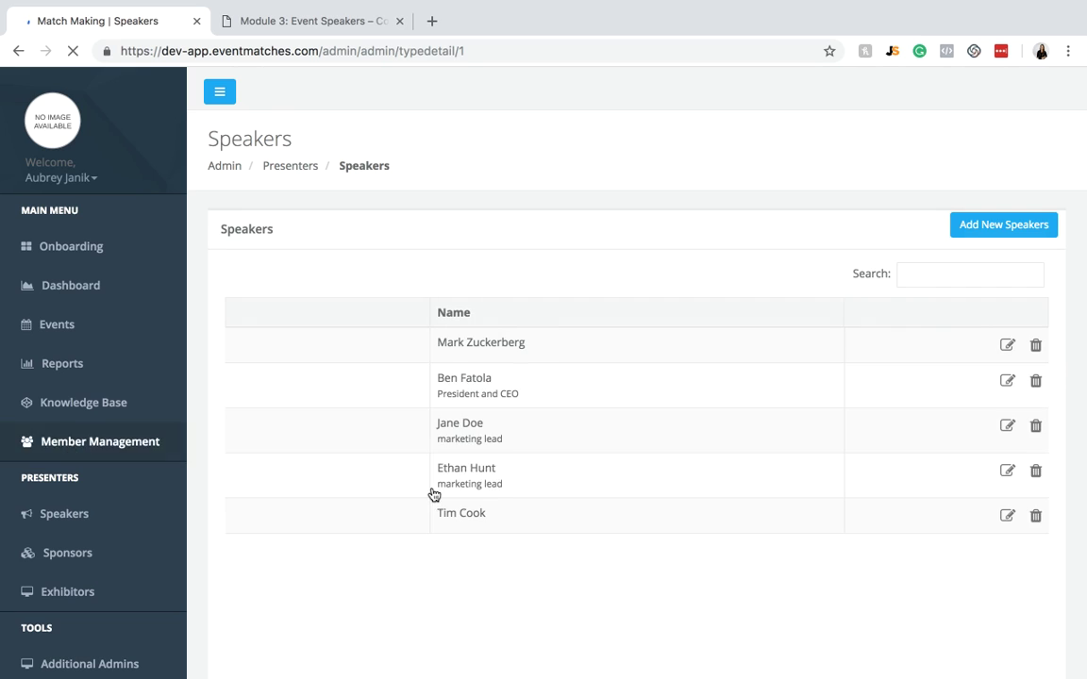
scroll(500, 401, down, 1)
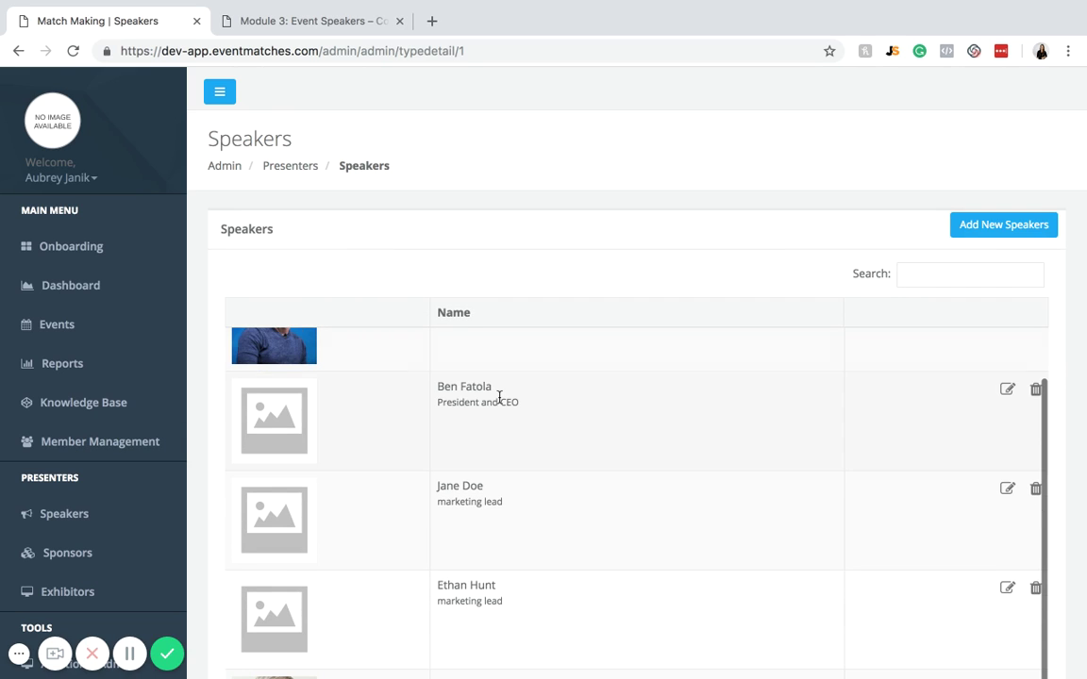
scroll(500, 397, down, 2)
scroll(500, 402, up, 1)
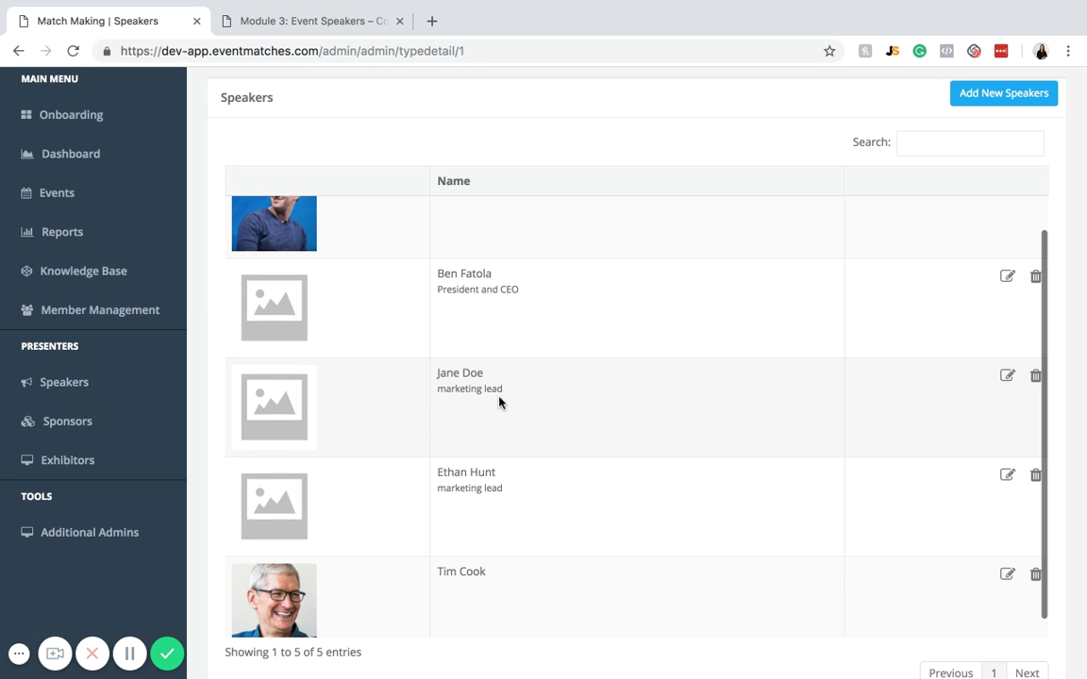
scroll(500, 402, up, 1)
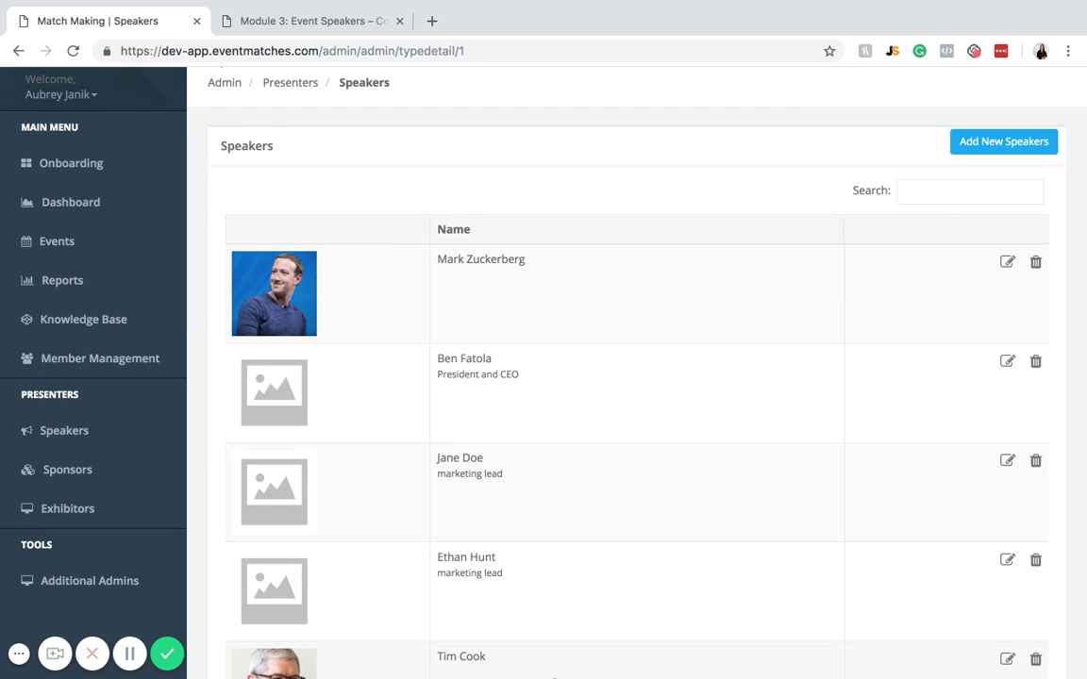
click(991, 144)
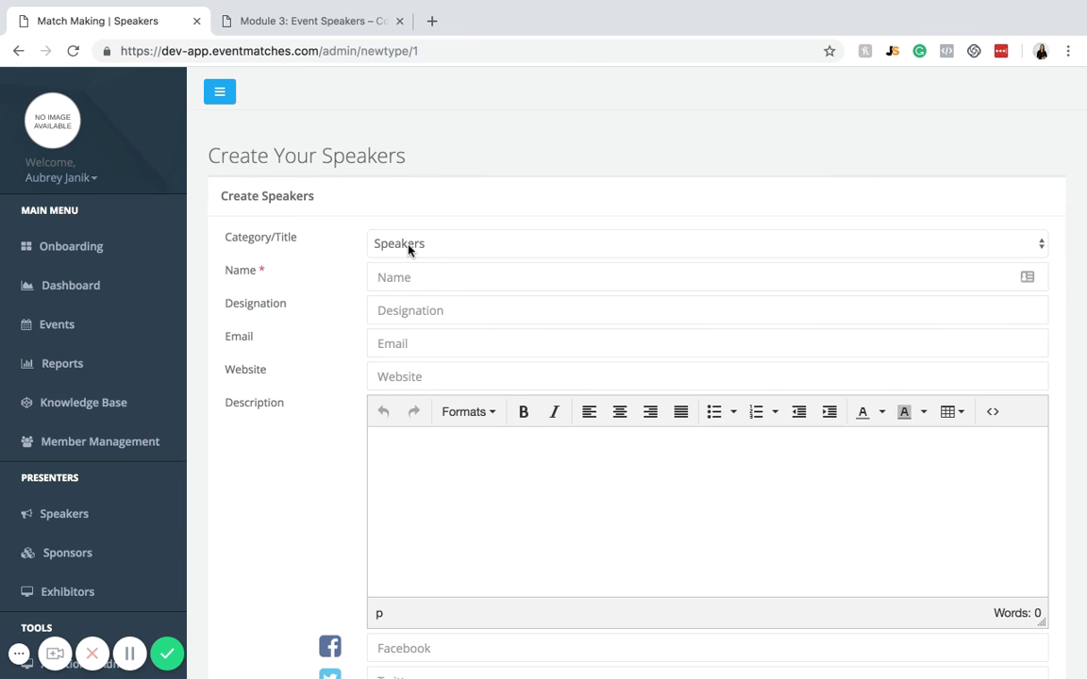
Step: Keep the category as Speakers and enter Jeff Bezos as the new speaker's name
click(410, 246)
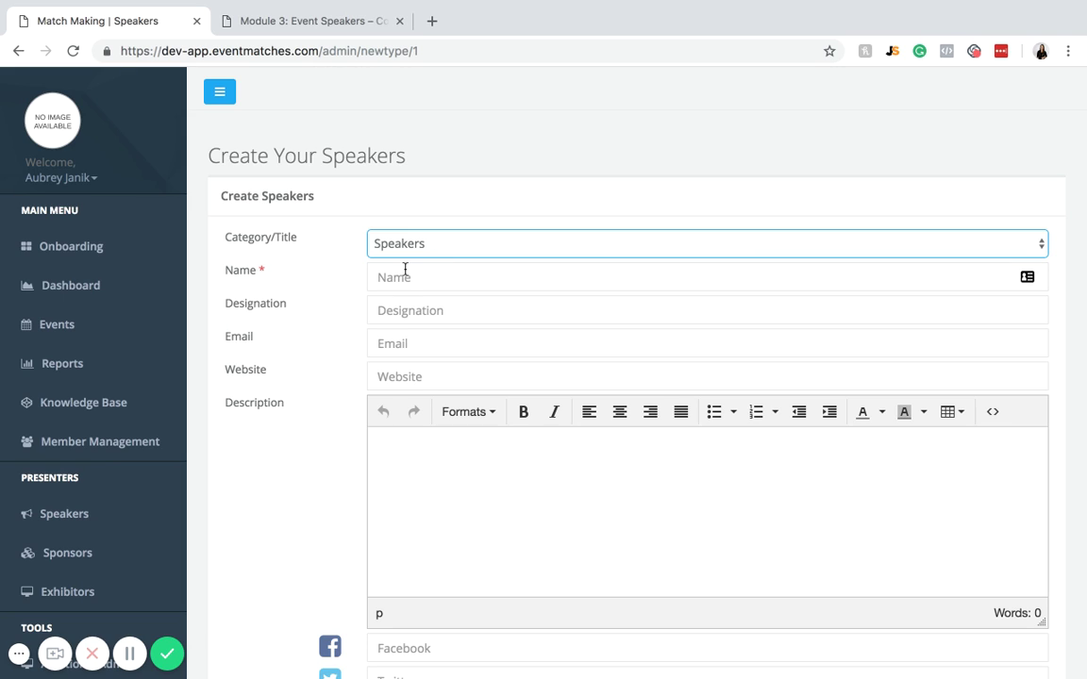
click(406, 277)
text(Jeff )
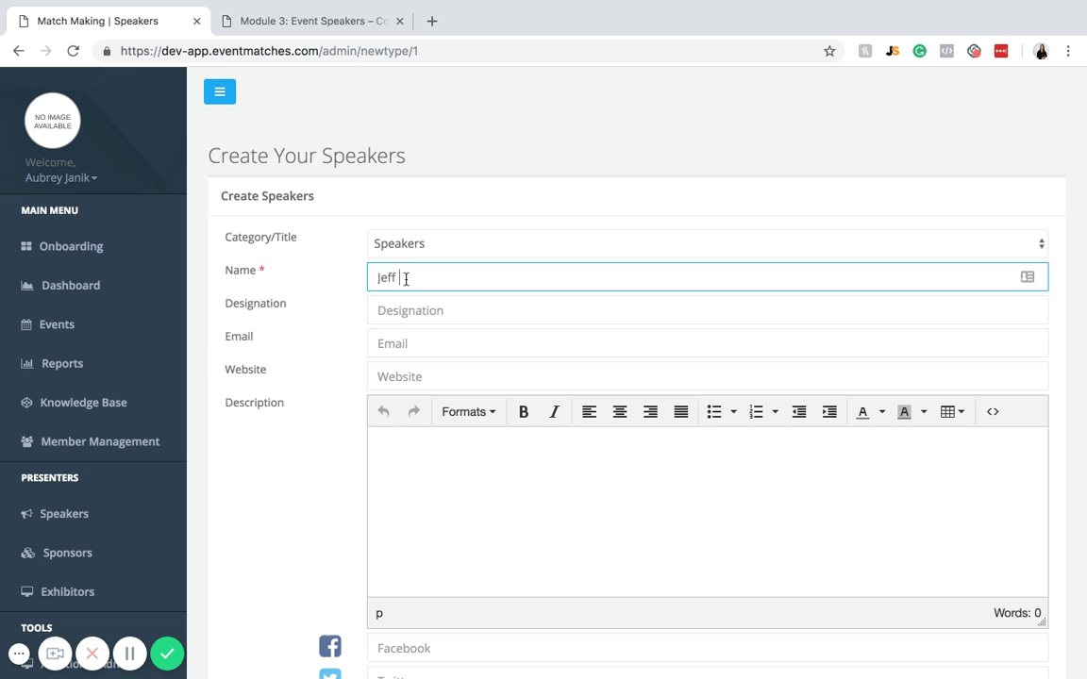
text(Bezos)
Step: Fill in the speaker's description with "Founder and CEO of Amazon and an expert in business."
scroll(430, 325, down, 1)
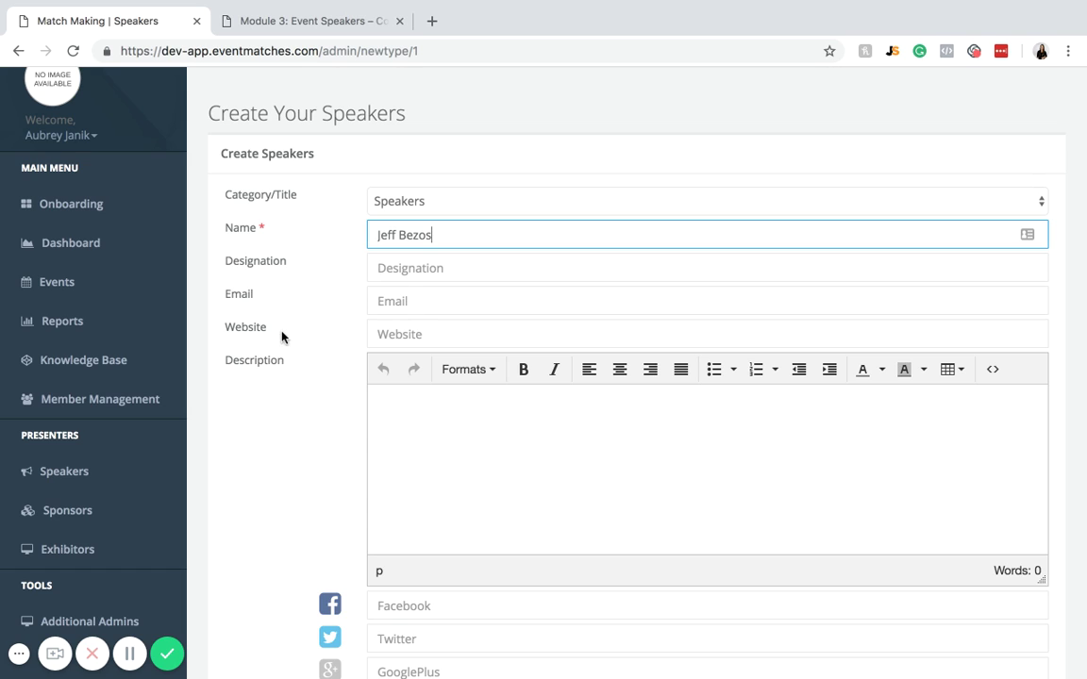
click(472, 460)
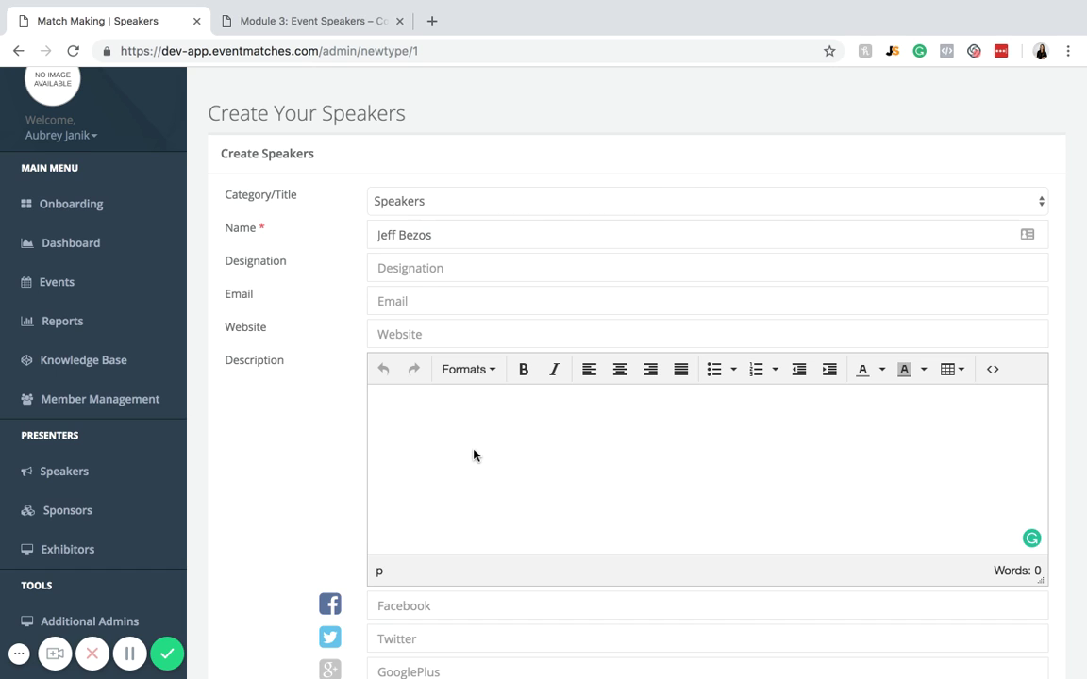
text(Founder and CEO of A)
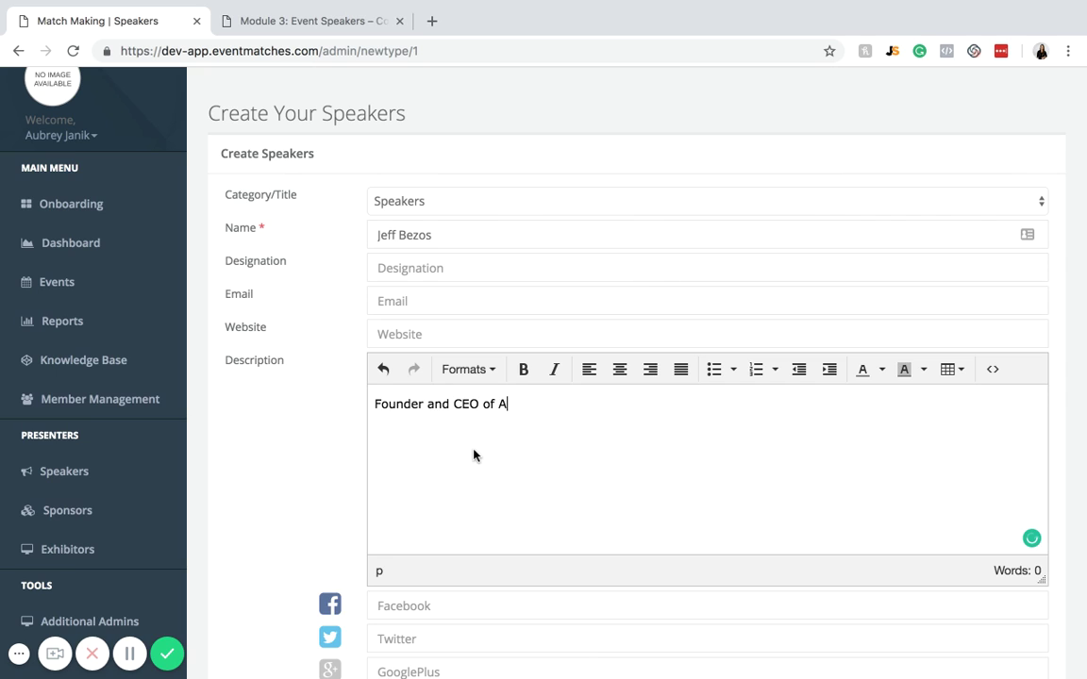
text(mazon and an expet)
key(BackSpace)
text(rt in buisness.)
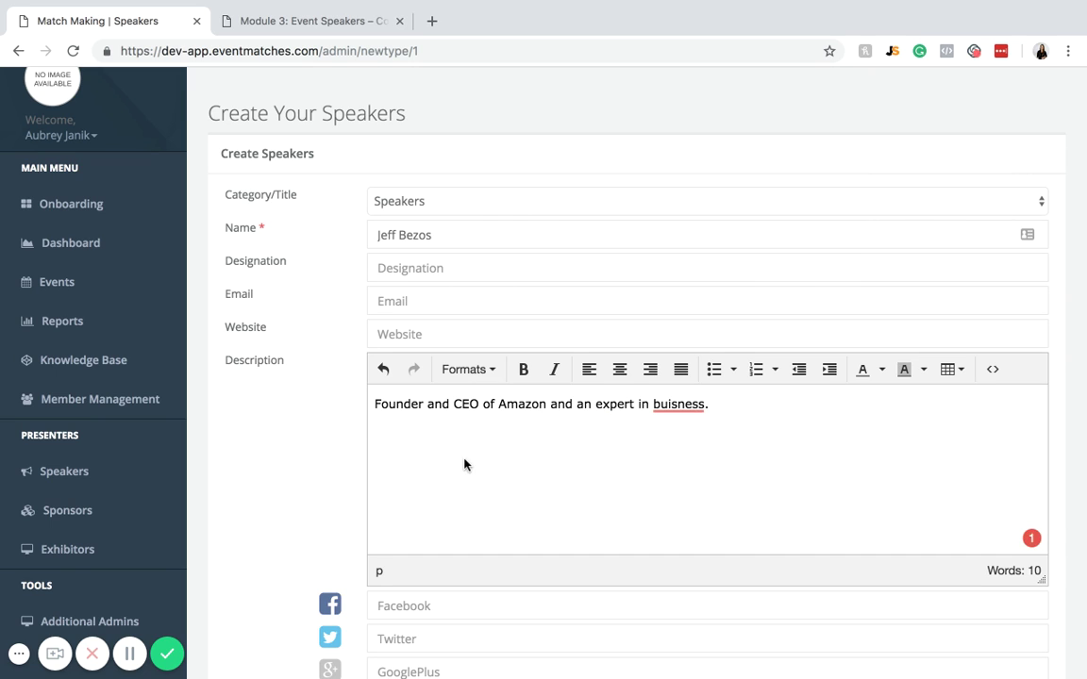
mouse_move(677, 408)
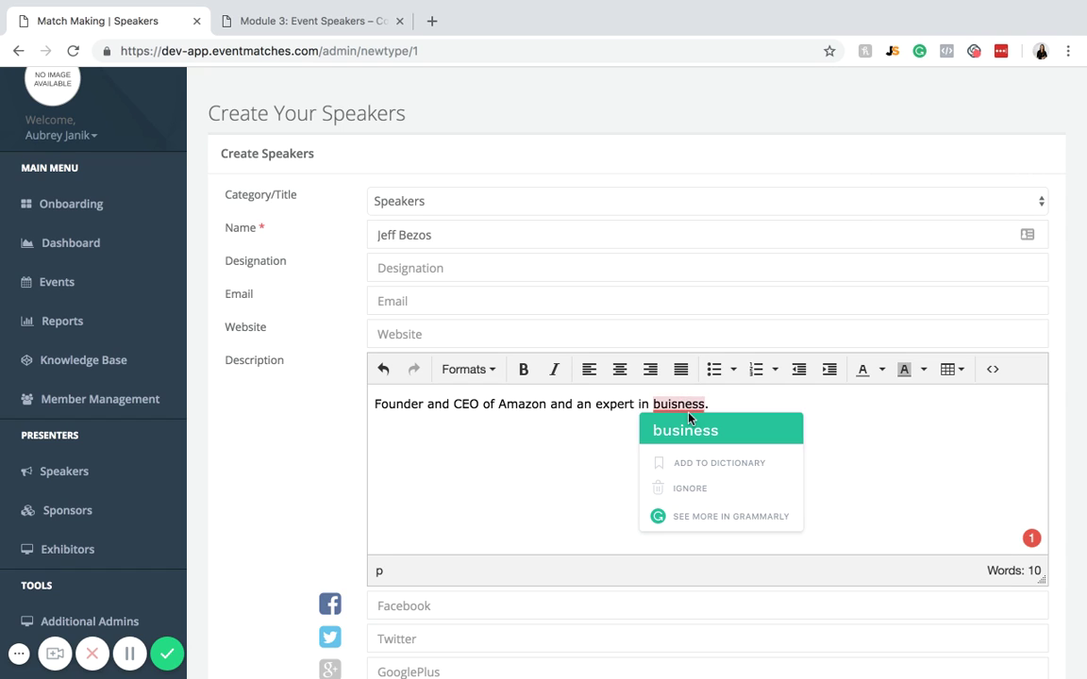
click(681, 429)
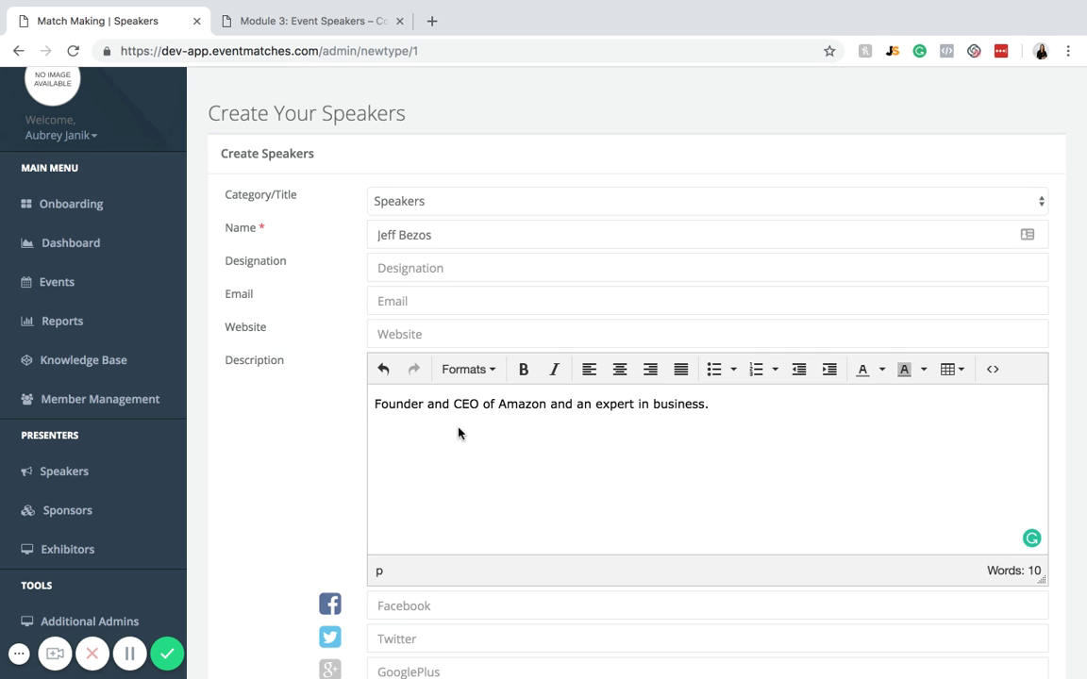
Step: Add Jeff.jpg as the speaker's image, cropped to the head and upper chest, and save the speaker
scroll(458, 432, down, 3)
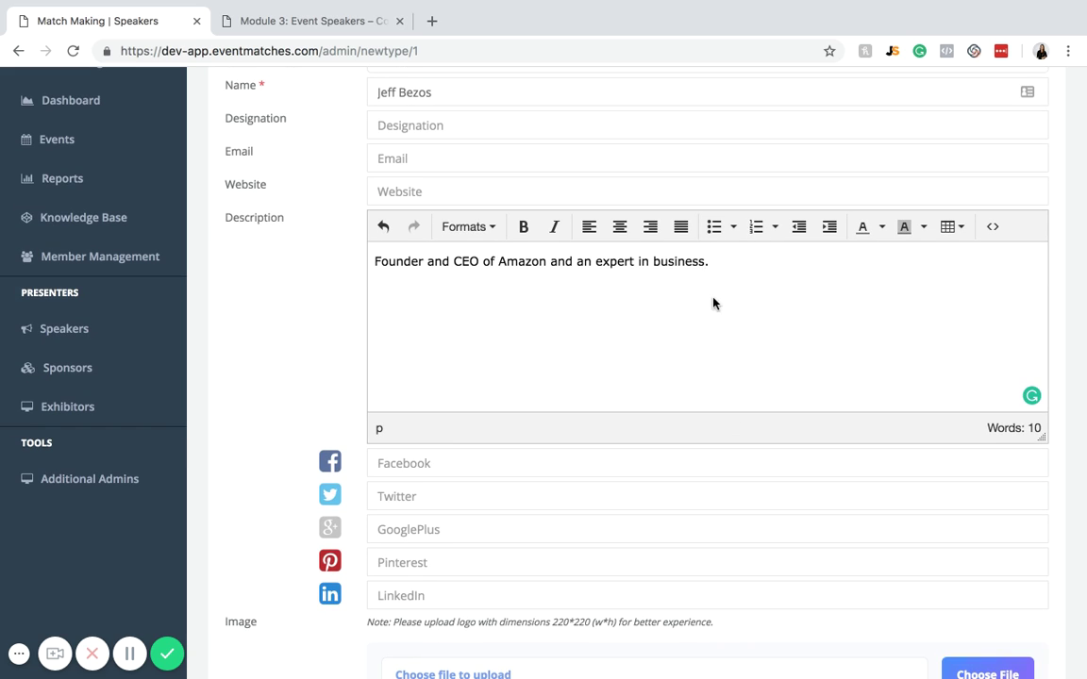
scroll(611, 425, down, 1)
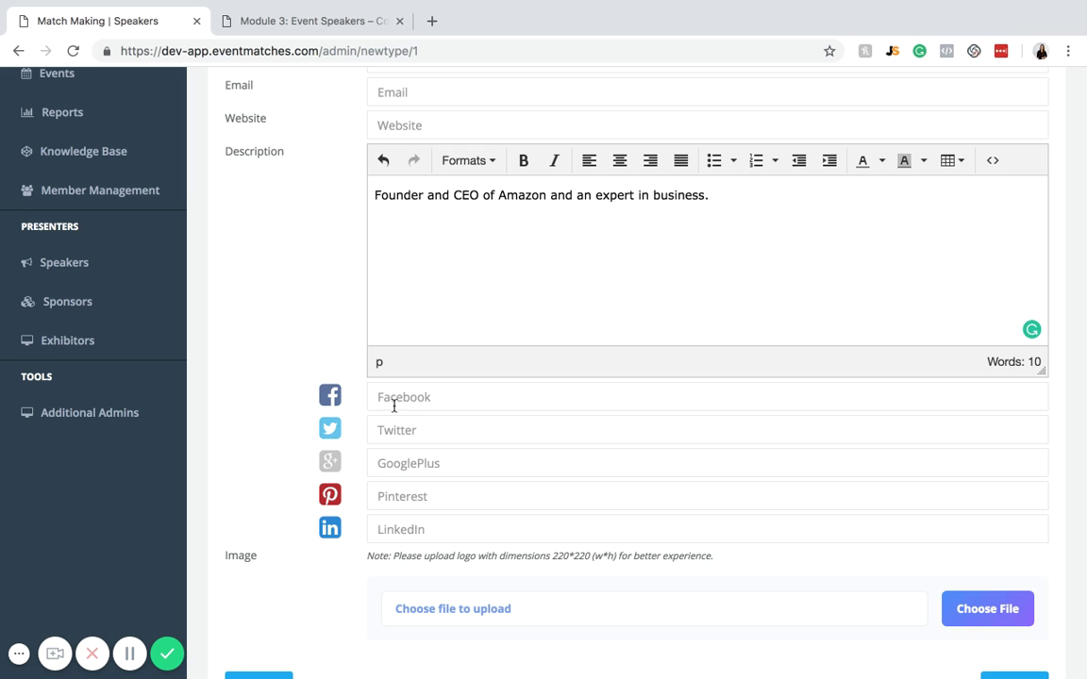
scroll(667, 582, down, 2)
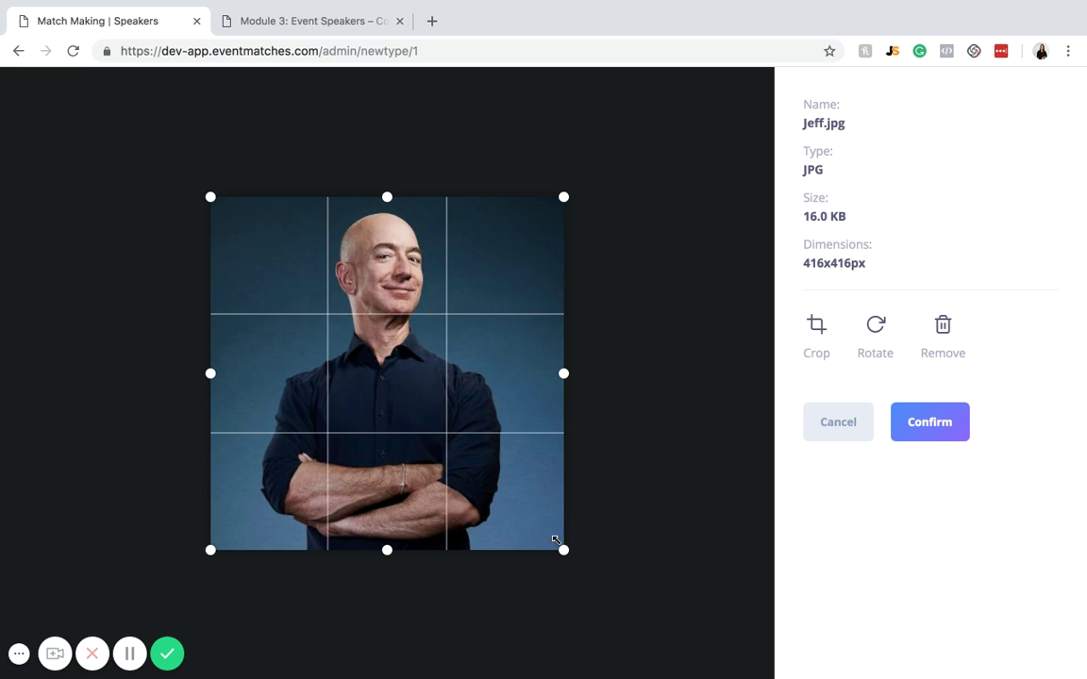
drag(555, 540, 455, 459)
drag(312, 375, 360, 375)
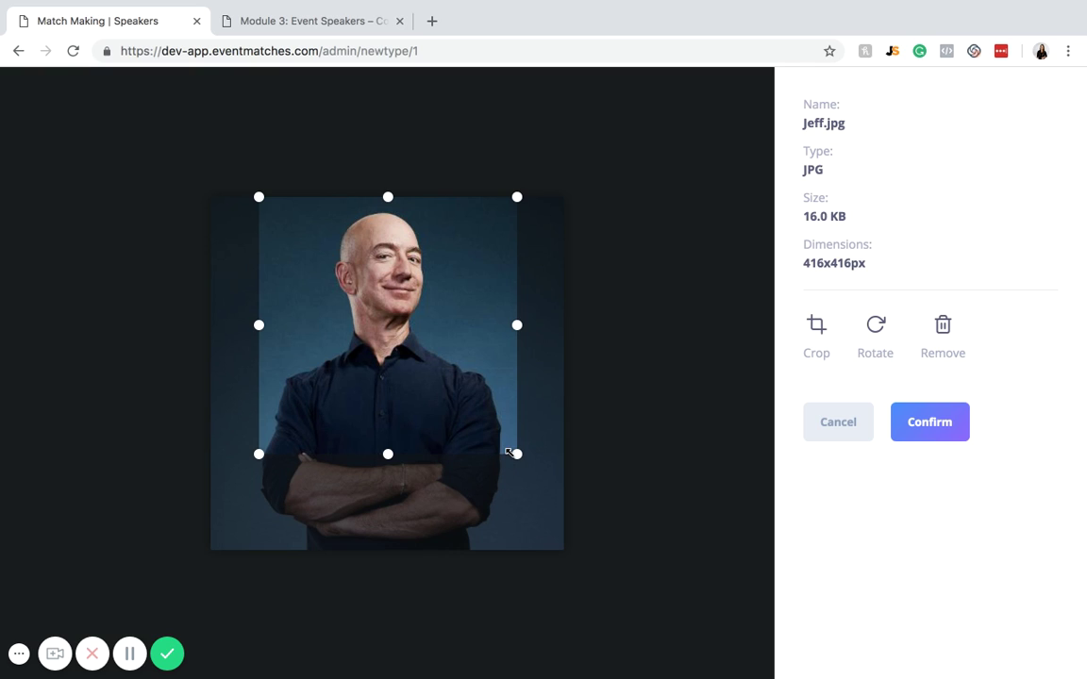
drag(516, 453, 507, 445)
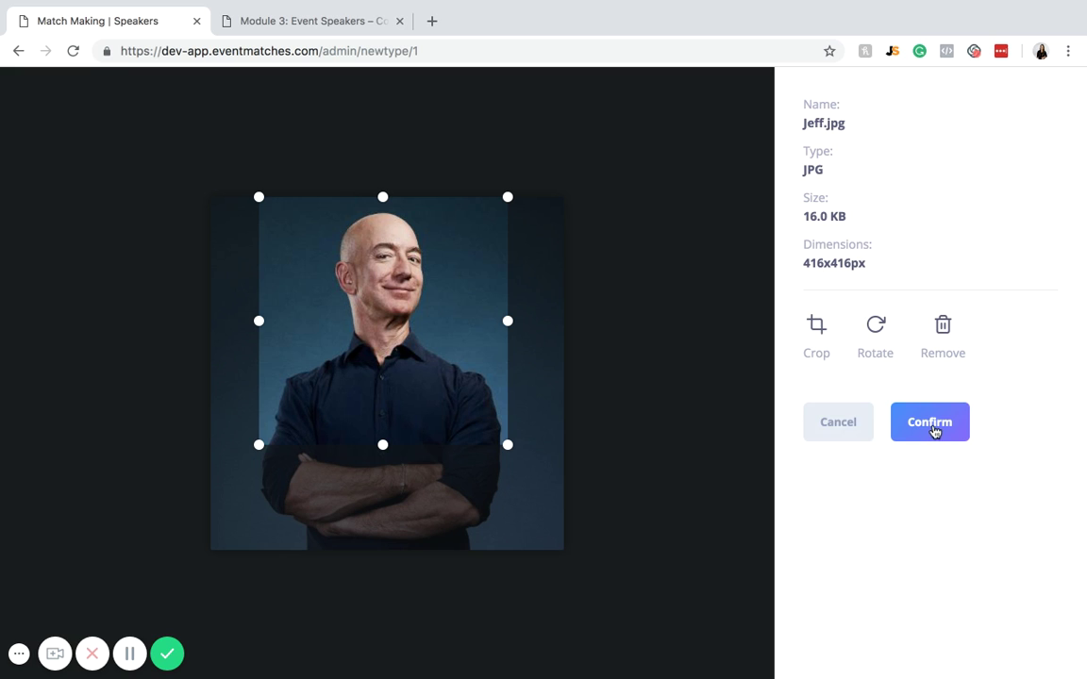
click(932, 429)
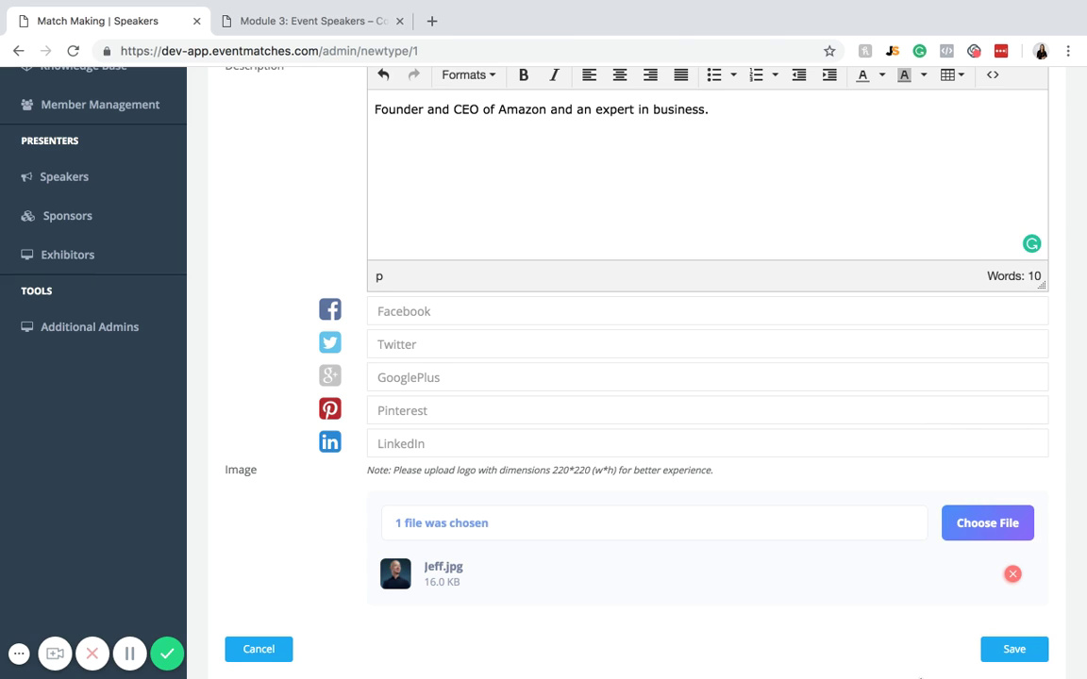
click(1013, 649)
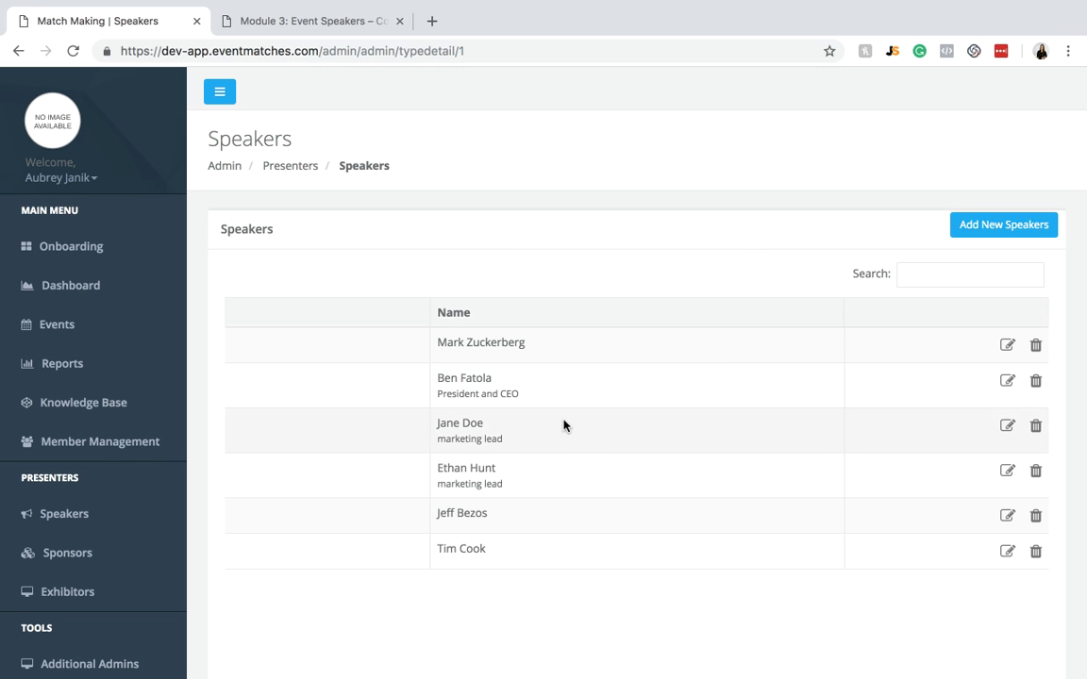
Step: Open the Event Speakers setup page of the Plano, Texas Match Making Event
scroll(564, 425, down, 5)
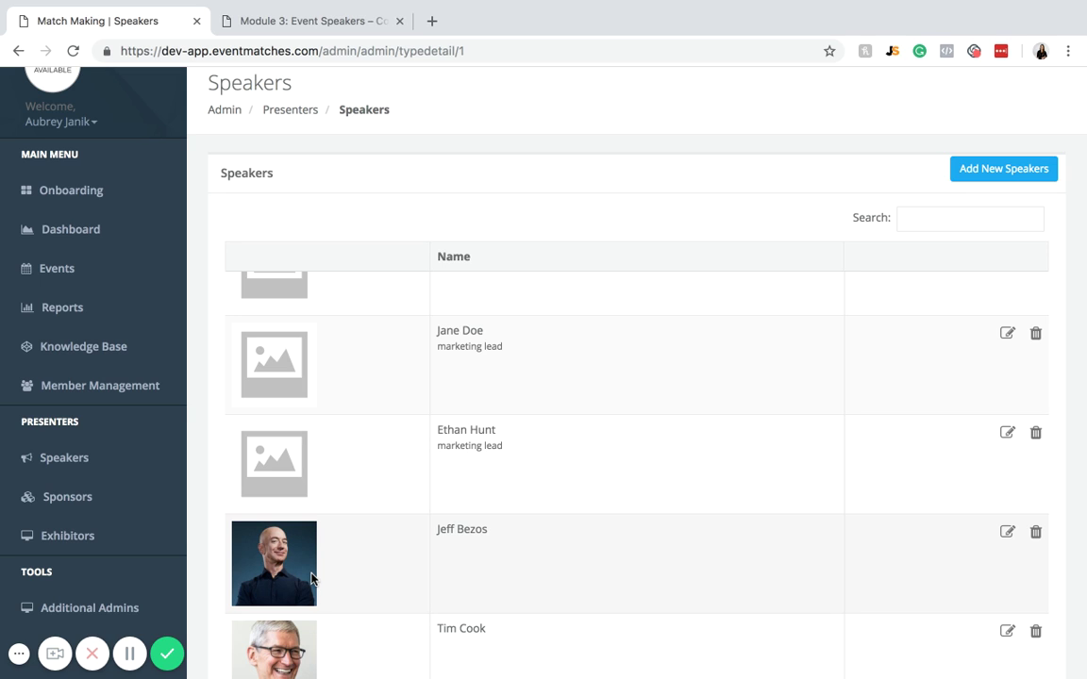
click(120, 279)
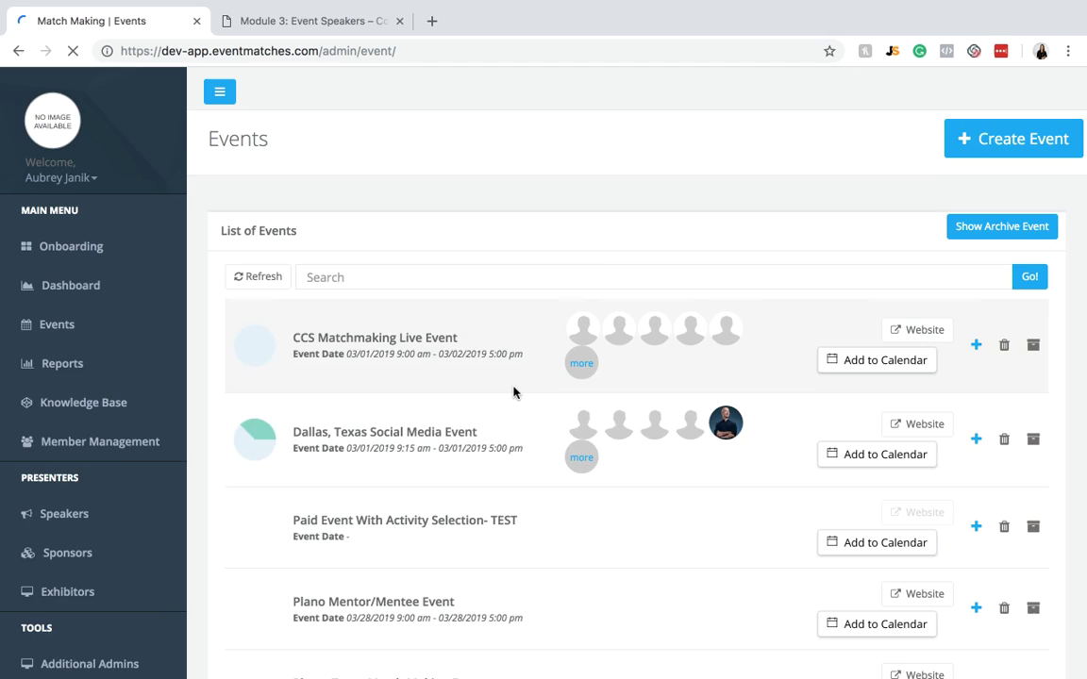
scroll(514, 390, down, 5)
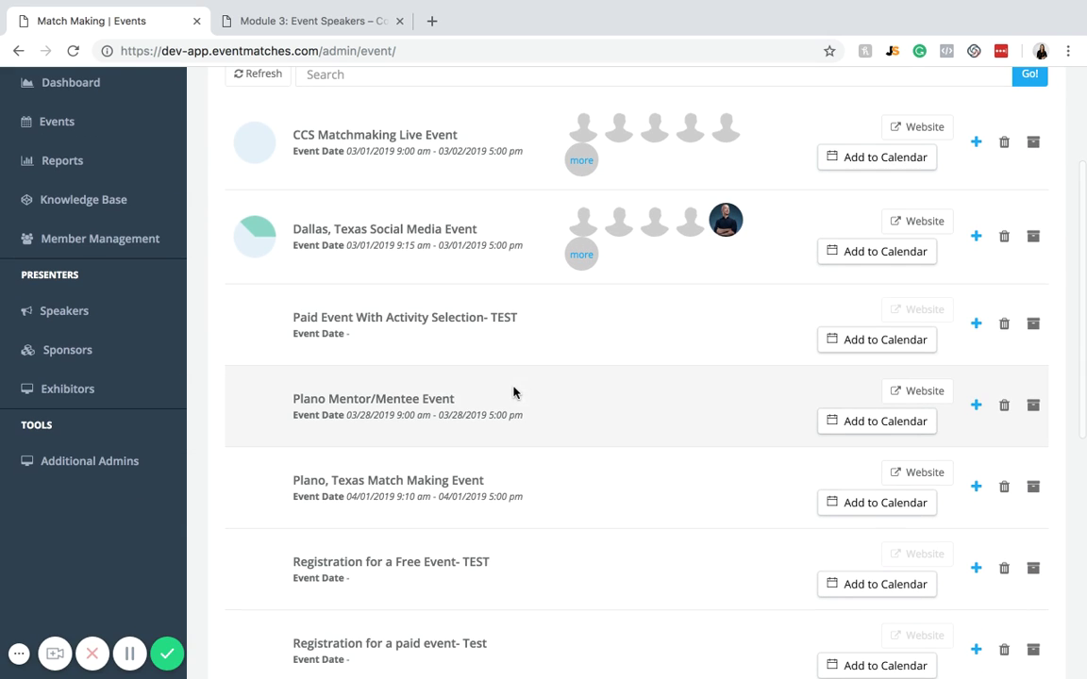
click(444, 485)
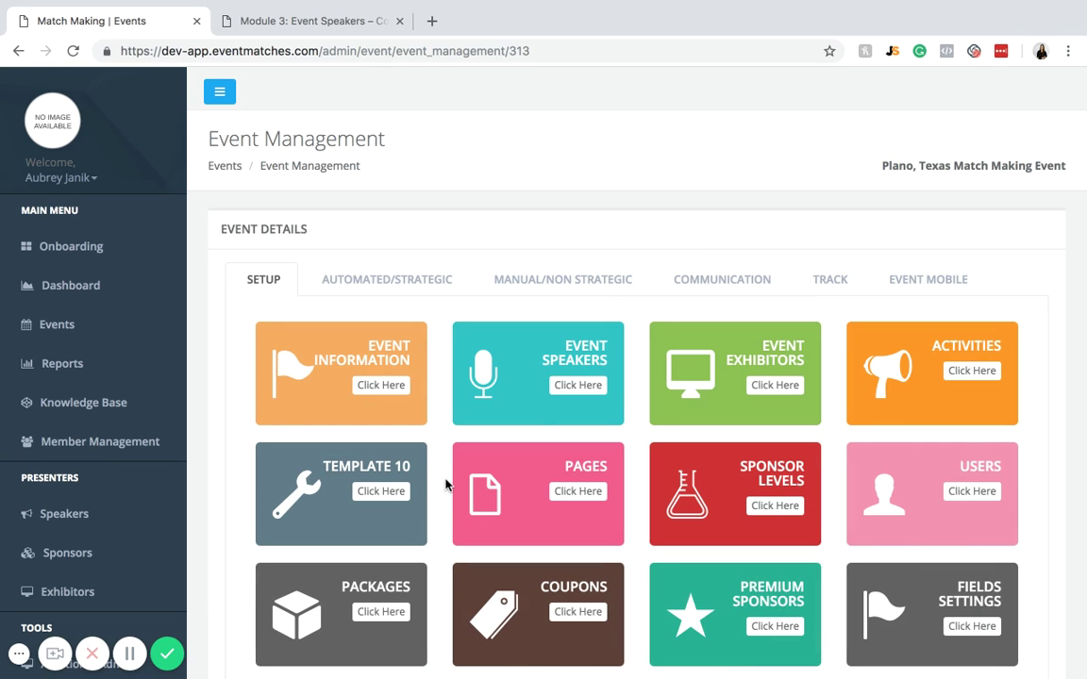
click(593, 394)
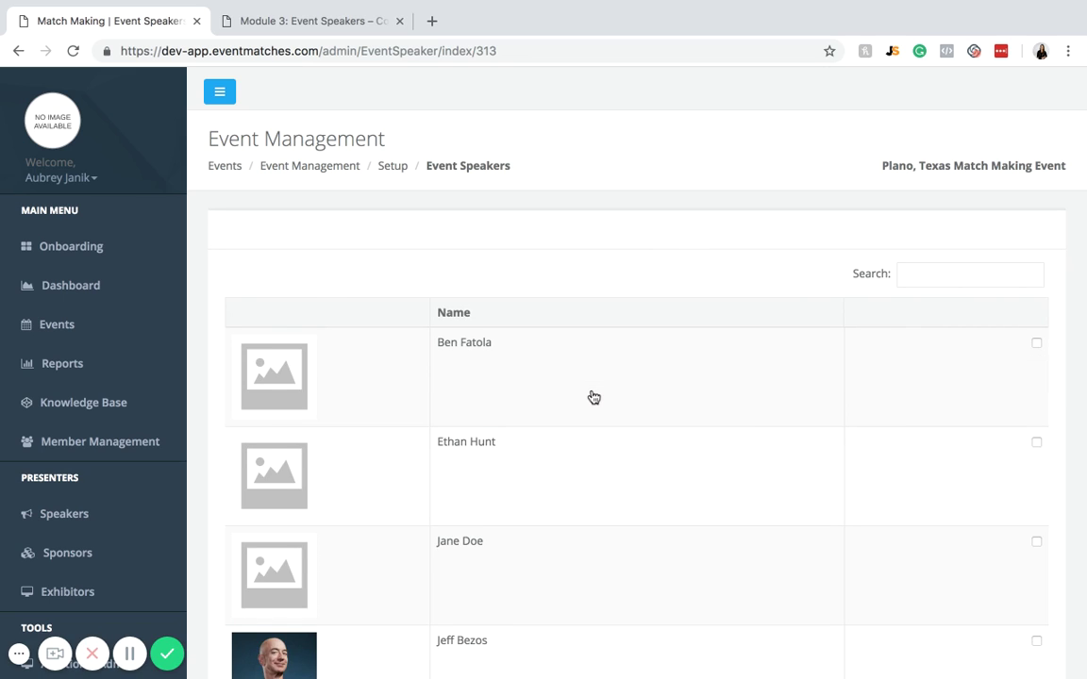
Step: Assign Jeff Bezos as a speaker to the event and review the selected speakers in the list
scroll(592, 396, down, 1)
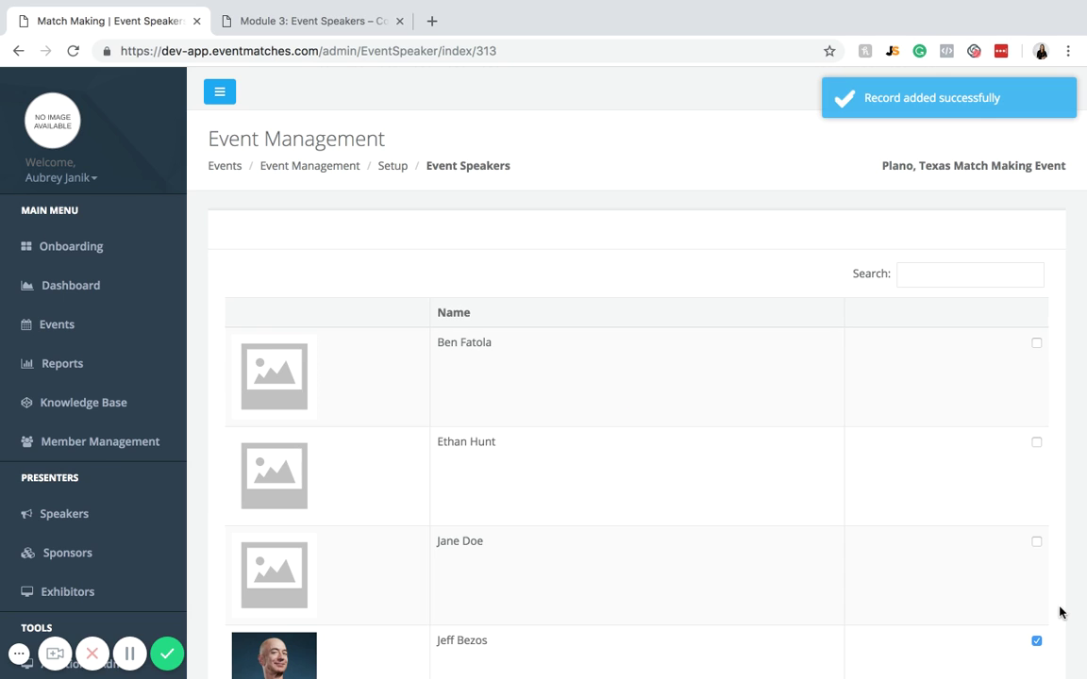
scroll(1014, 605, down, 3)
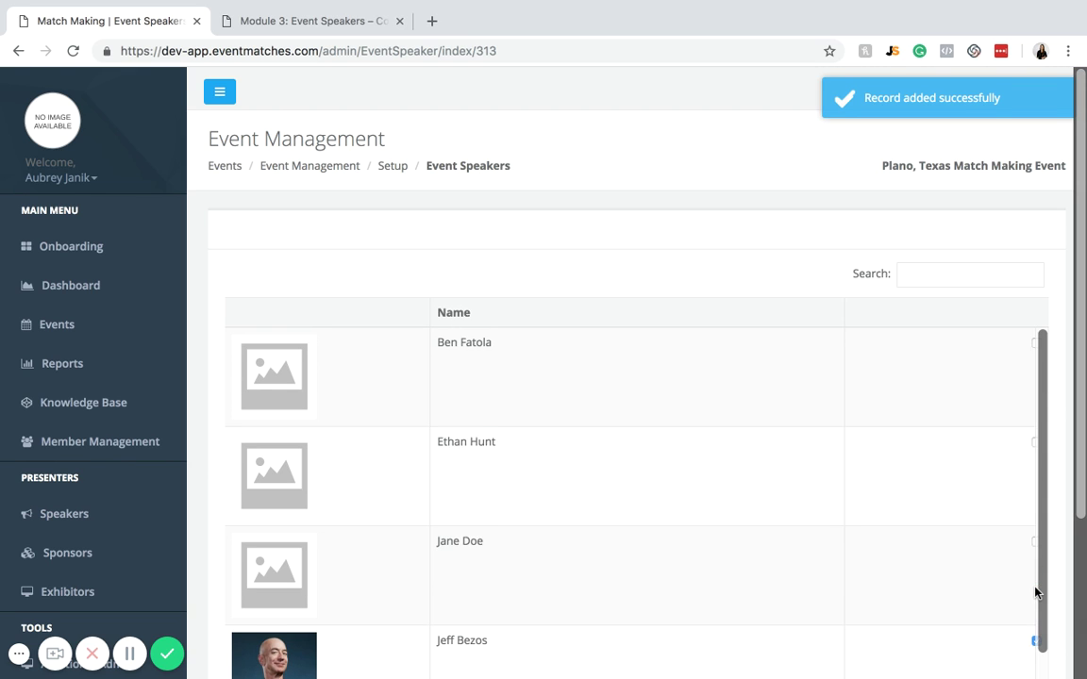
scroll(1035, 590, down, 3)
scroll(844, 421, down, 3)
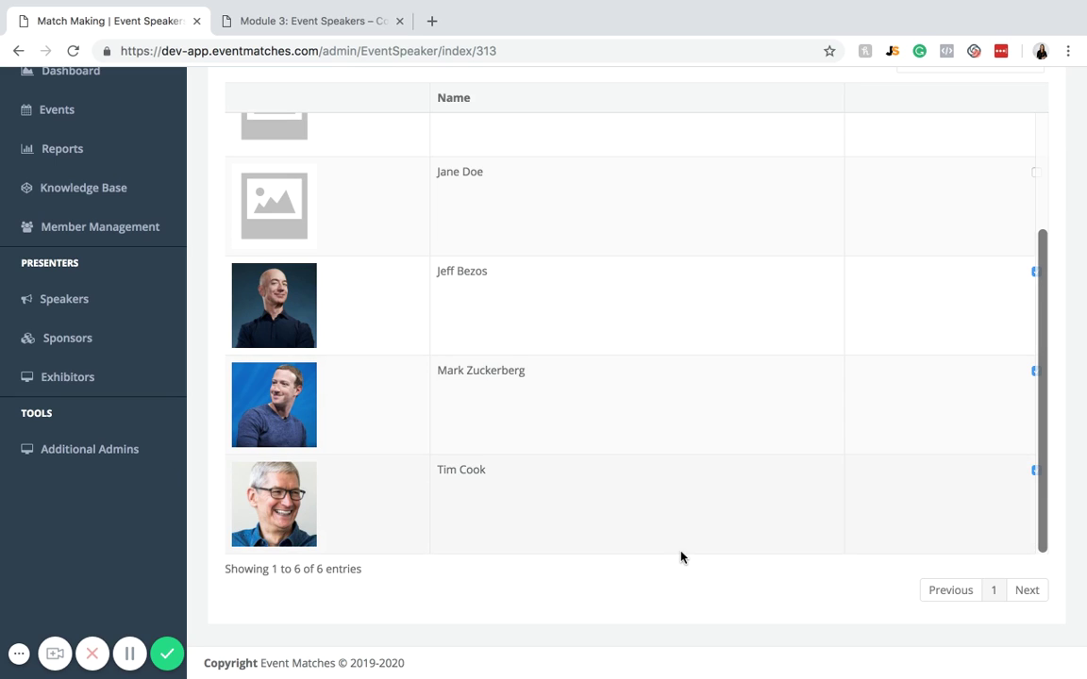
scroll(681, 556, up, 5)
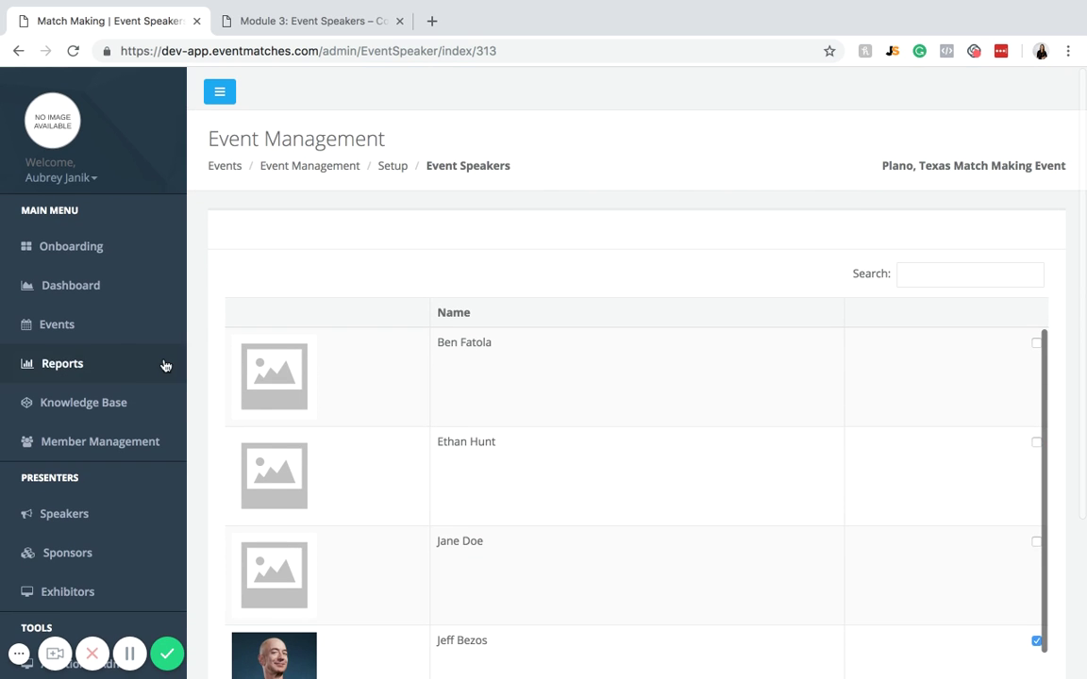
Step: Open the Speakers page on the Plano, Texas Match Making Event's website and view Mark Zuckerberg's details
click(46, 339)
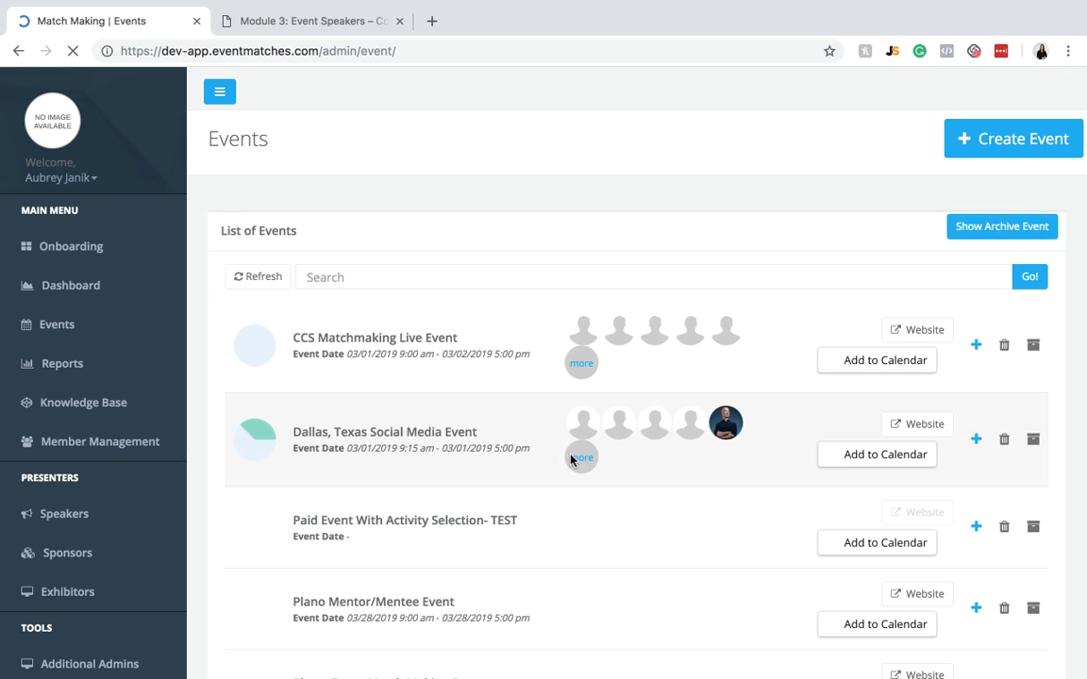
scroll(570, 461, down, 1)
scroll(635, 489, down, 2)
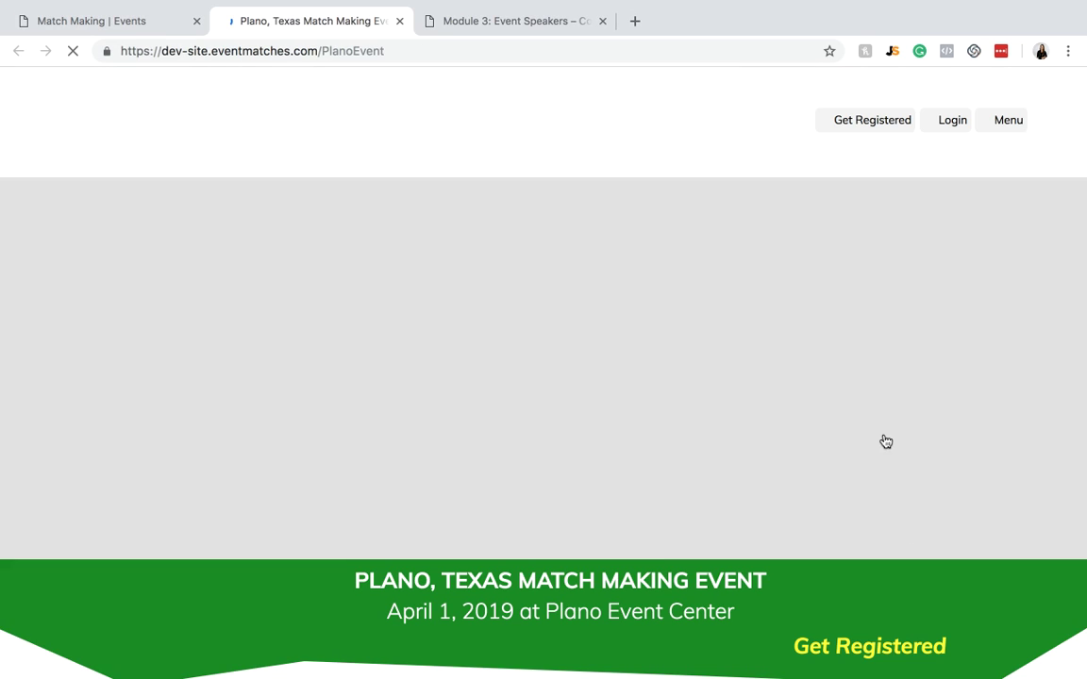
click(998, 124)
click(587, 517)
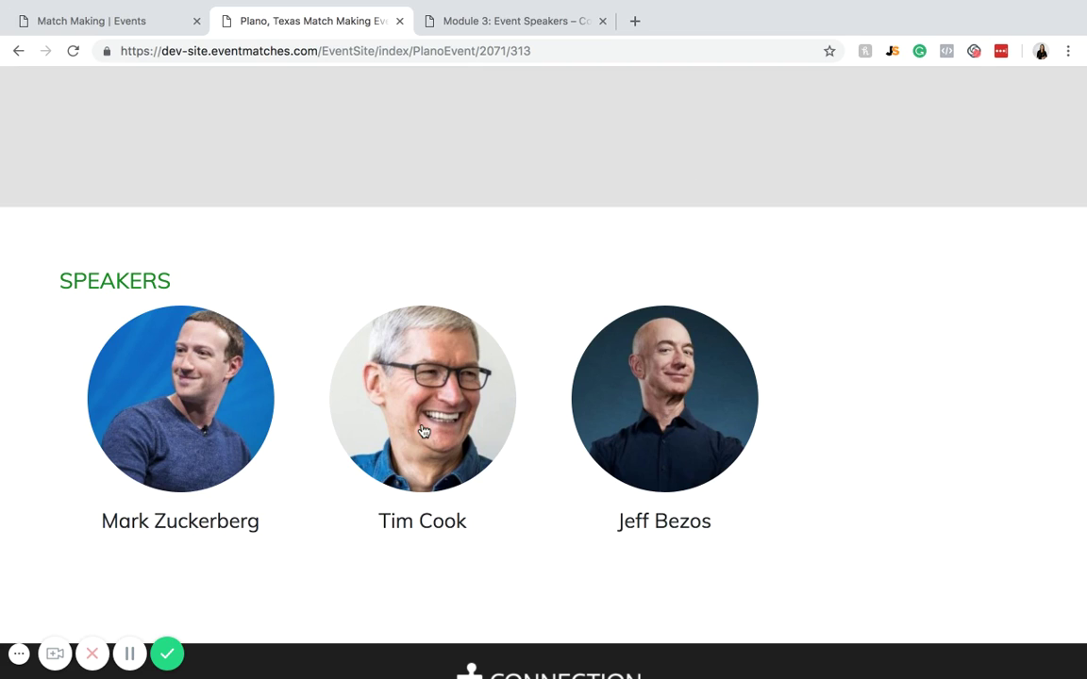
click(218, 447)
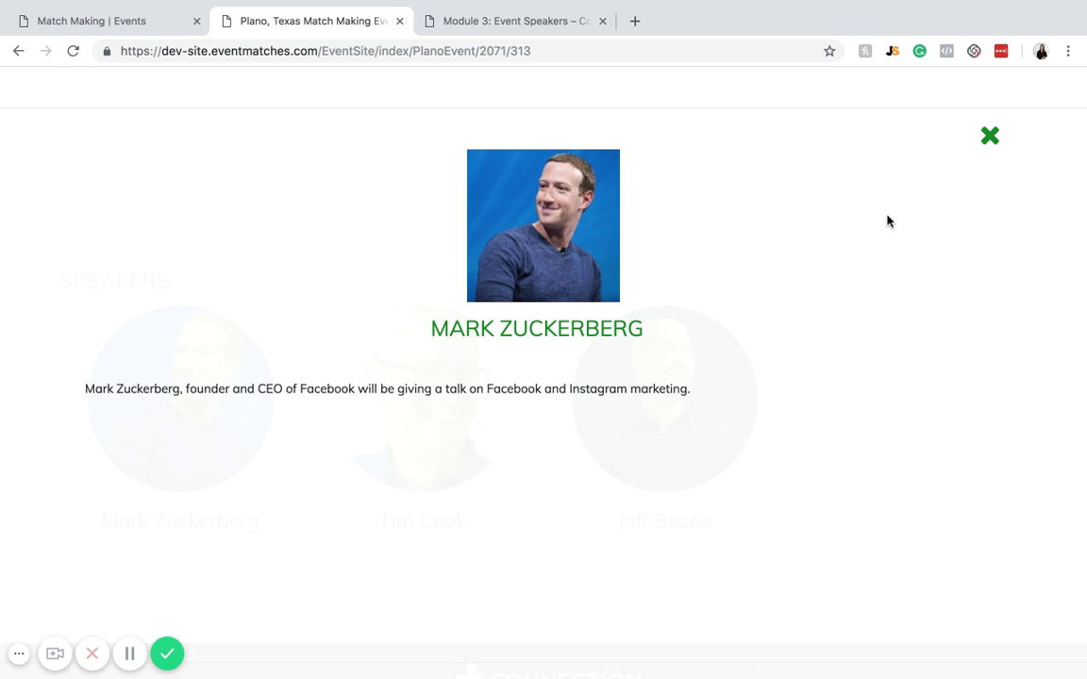
mouse_move(384, 5)
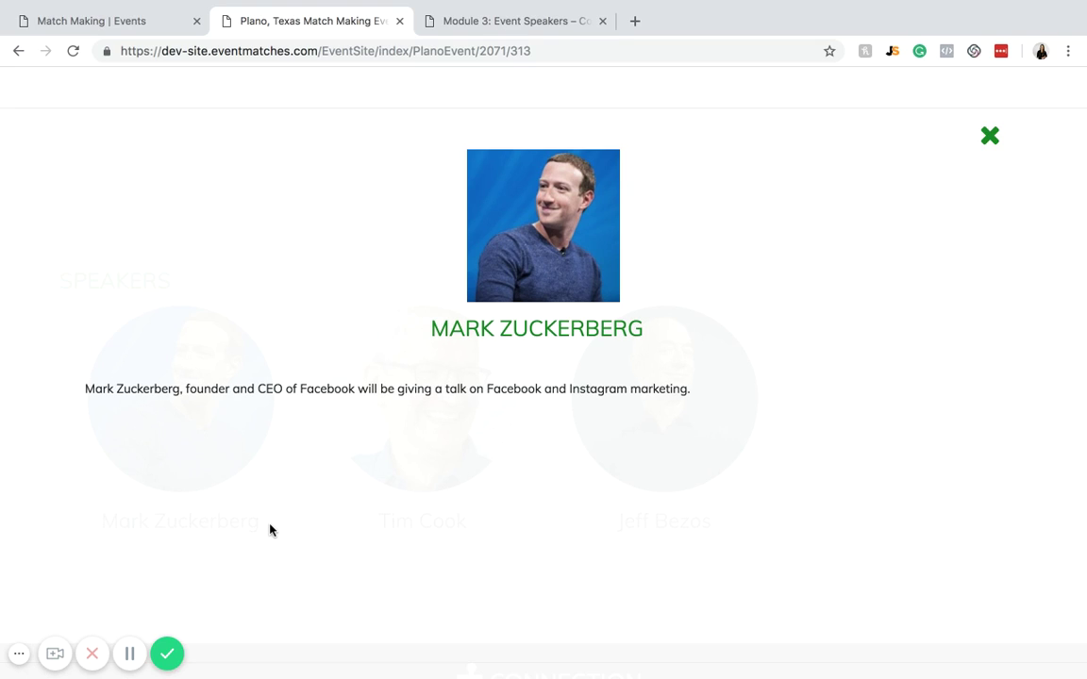